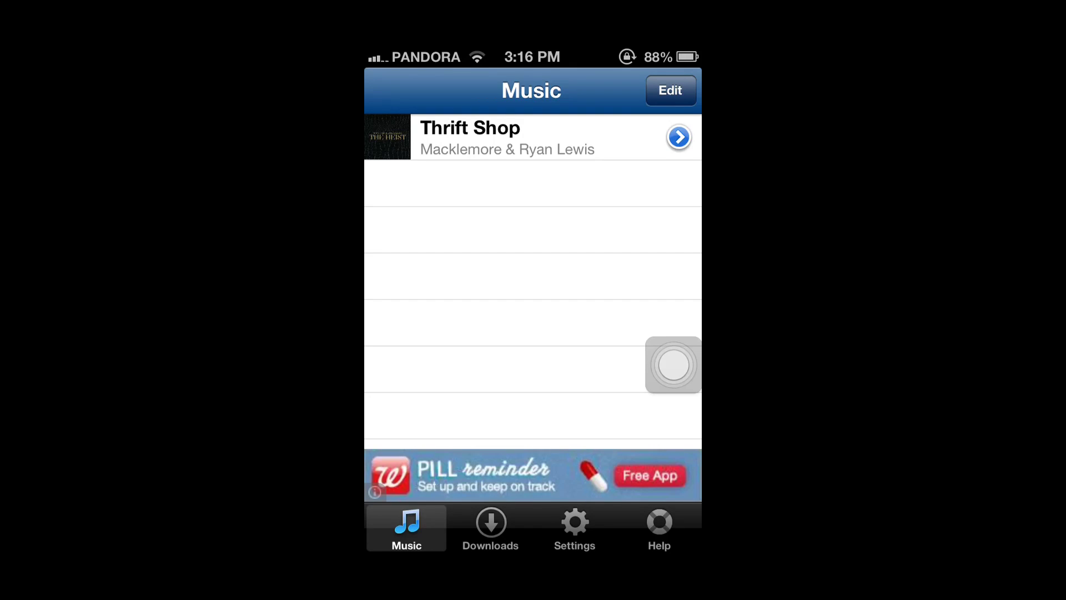
Switch to iFile and open the folder /var/mobile/Media/Pandora.
{"action": "key", "text": "super"}
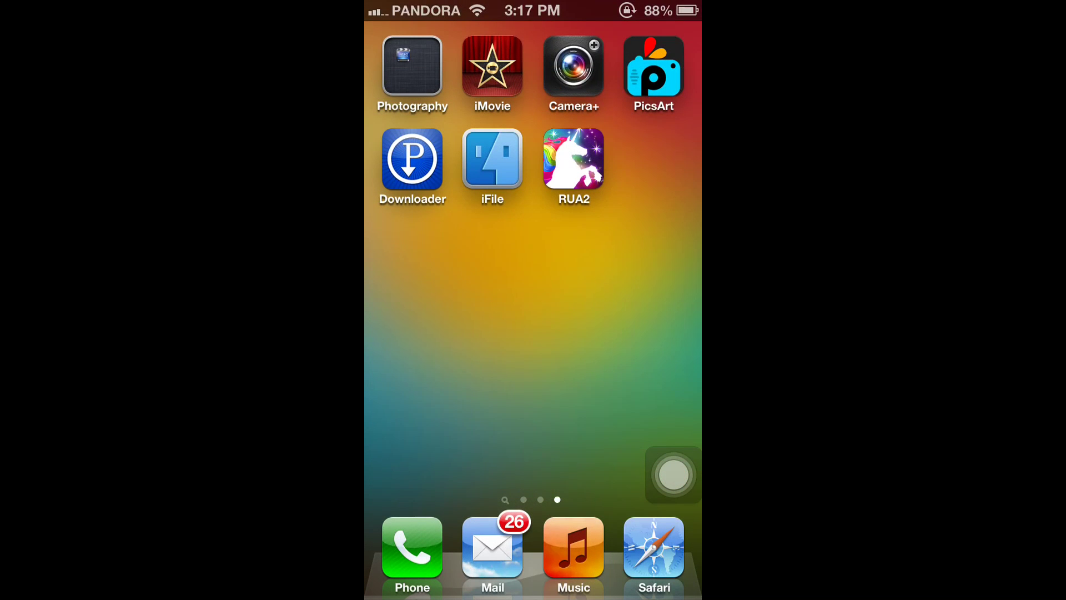
{"action": "left_click", "coordinate": [492, 159]}
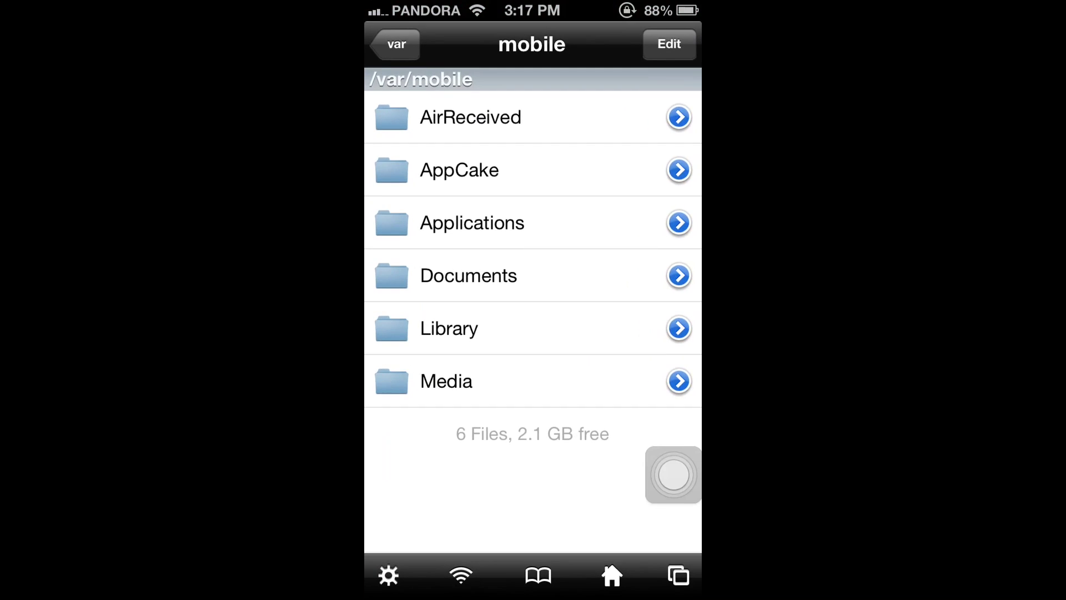
{"action": "left_click", "coordinate": [446, 381]}
{"action": "scroll", "coordinate": [533, 311], "scroll_direction": "down", "scroll_amount": 10}
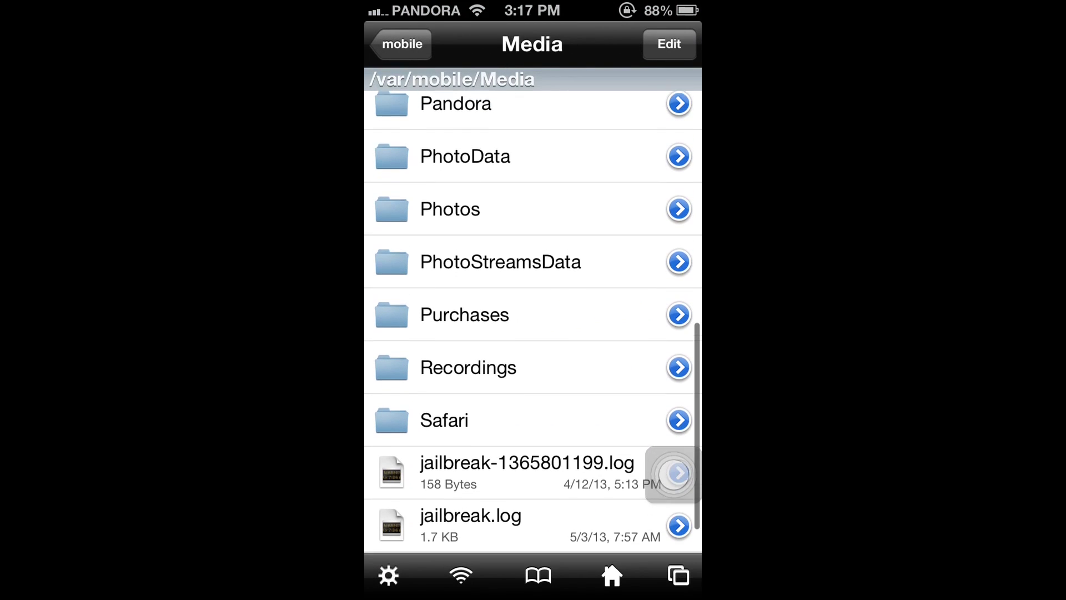
{"action": "left_click", "coordinate": [455, 105]}
Select Thrift Shop.mp3 in the Pandora folder and start a new e-mail with it attached.
{"action": "left_click", "coordinate": [669, 44]}
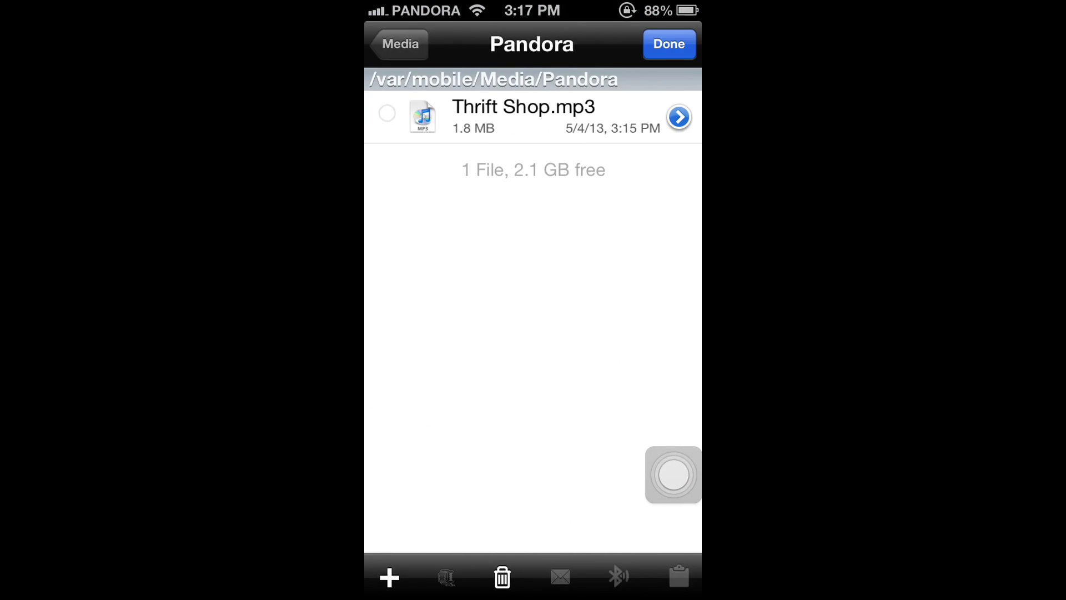
{"action": "left_click", "coordinate": [389, 115]}
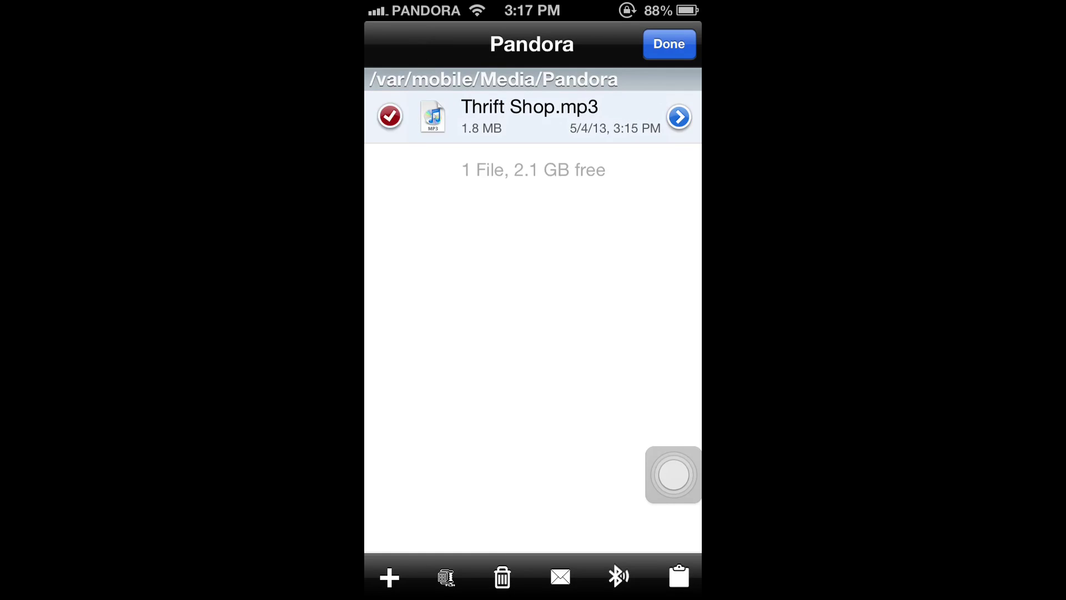
{"action": "left_click", "coordinate": [560, 576]}
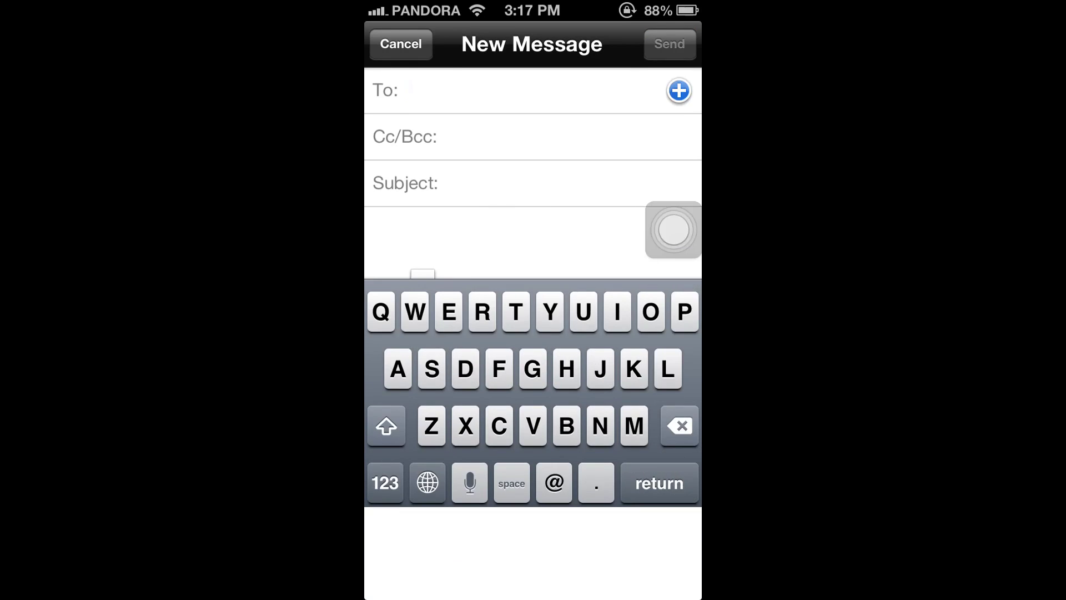
Address the message to the contact's e-mail and enter "YouTube" as the subject.
{"action": "type", "text": "sanon.s"}
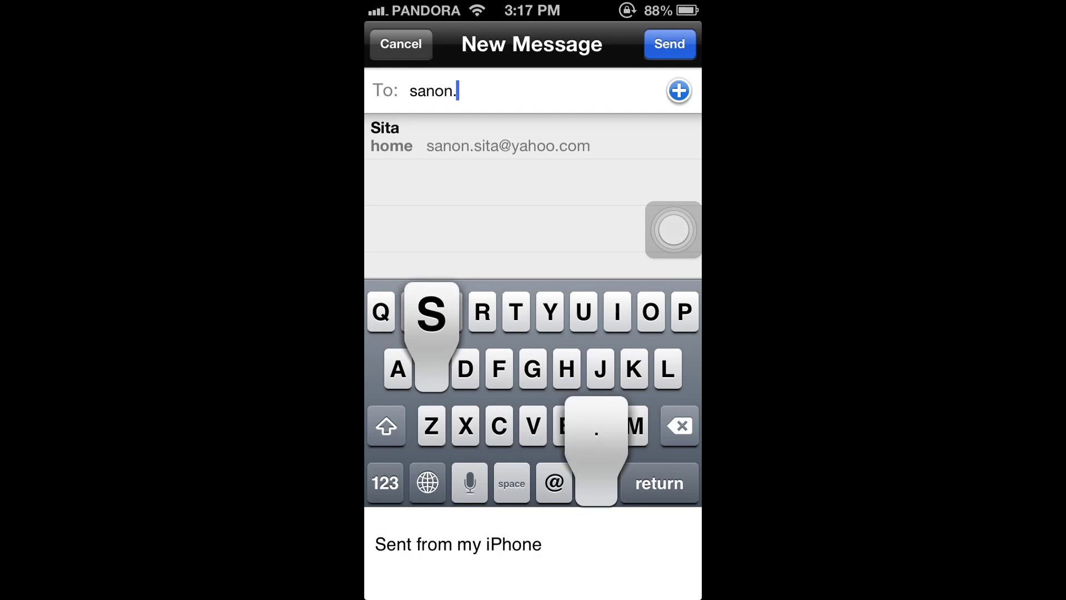
{"action": "left_click", "coordinate": [508, 137]}
{"action": "left_click", "coordinate": [447, 184]}
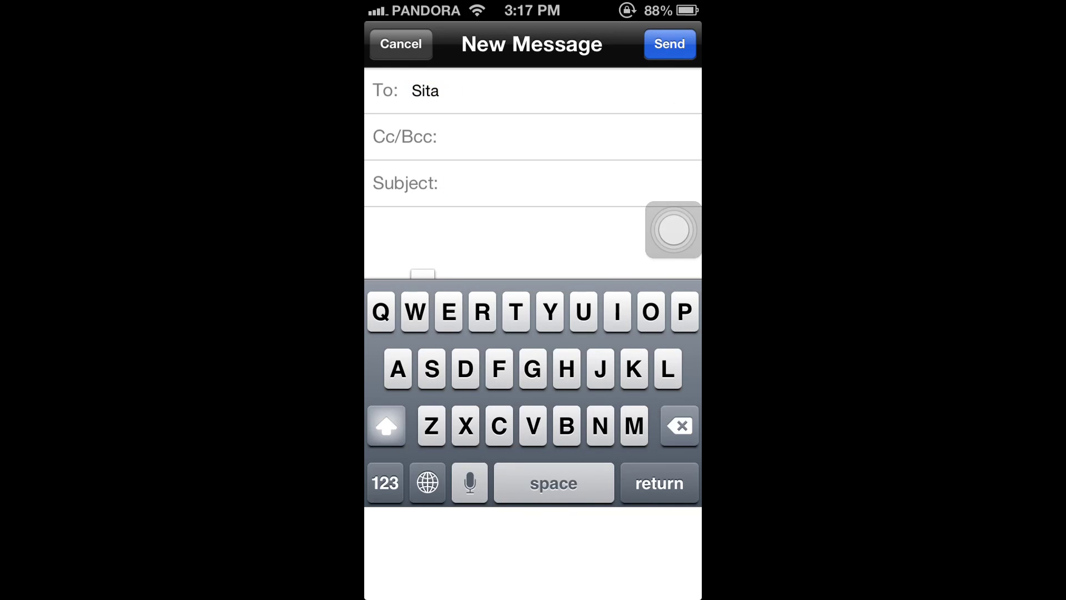
{"action": "type", "text": "Mu"}
{"action": "key", "text": "BackSpace"}
{"action": "key", "text": "BackSpace"}
{"action": "type", "text": "Youyj e"}
{"action": "key", "text": "BackSpace"}
{"action": "key", "text": "BackSpace"}
{"action": "key", "text": "BackSpace"}
{"action": "key", "text": "BackSpace"}
{"action": "type", "text": "Tube"}
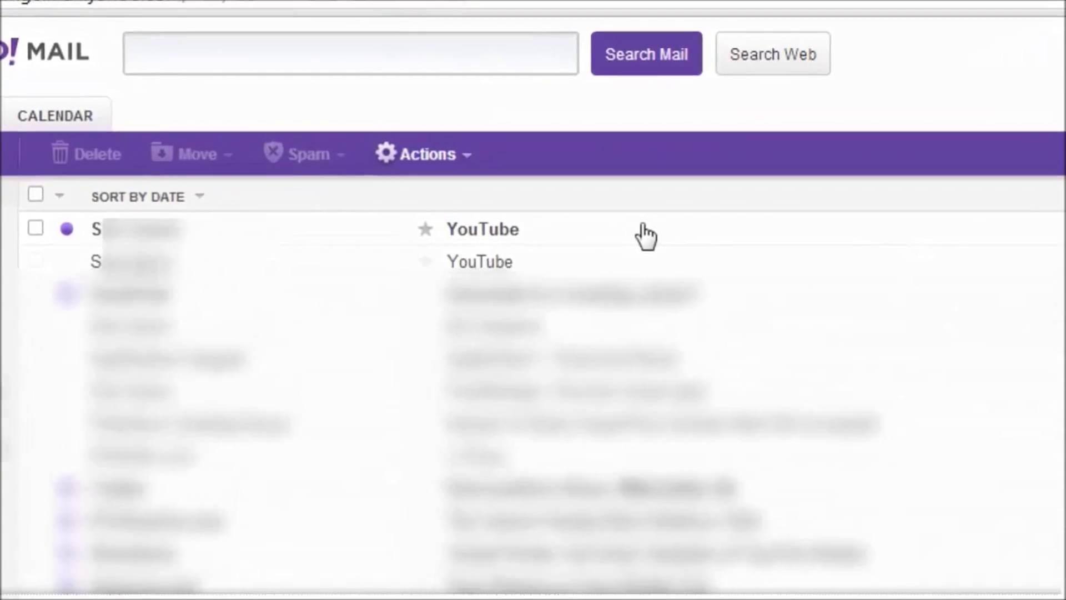
In Yahoo Mail on the computer, open the newest "YouTube" message and save its Thrift Shop.mp3 attachment to the computer.
{"action": "left_click", "coordinate": [645, 233]}
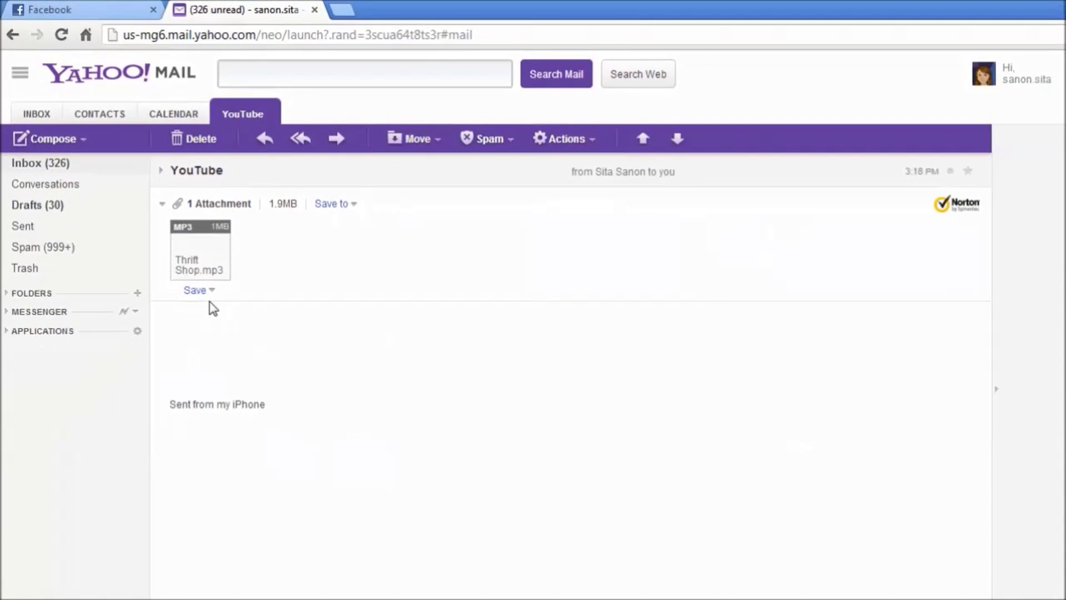
{"action": "left_click", "coordinate": [204, 292]}
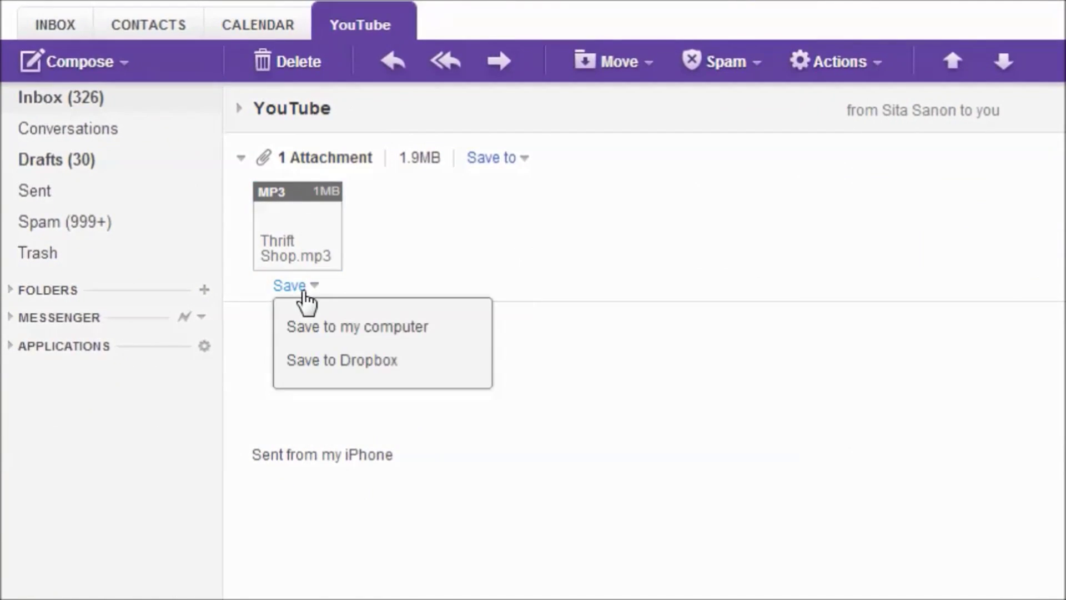
{"action": "left_click", "coordinate": [330, 327]}
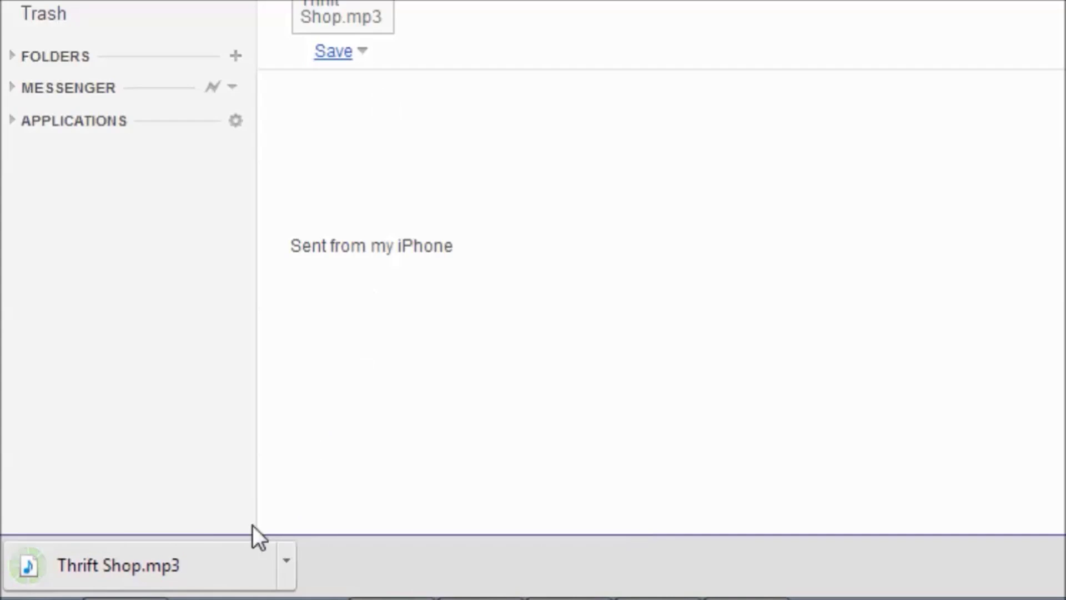
Try to play the downloaded Thrift Shop.mp3 in the media player and close the player.
{"action": "left_click", "coordinate": [216, 548]}
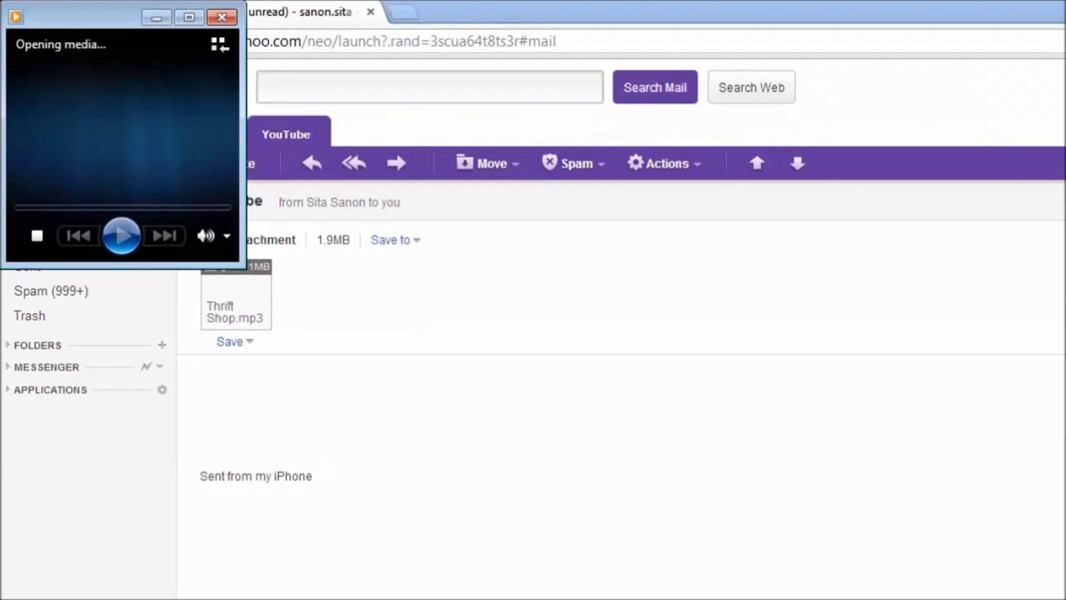
{"action": "left_click", "coordinate": [616, 405]}
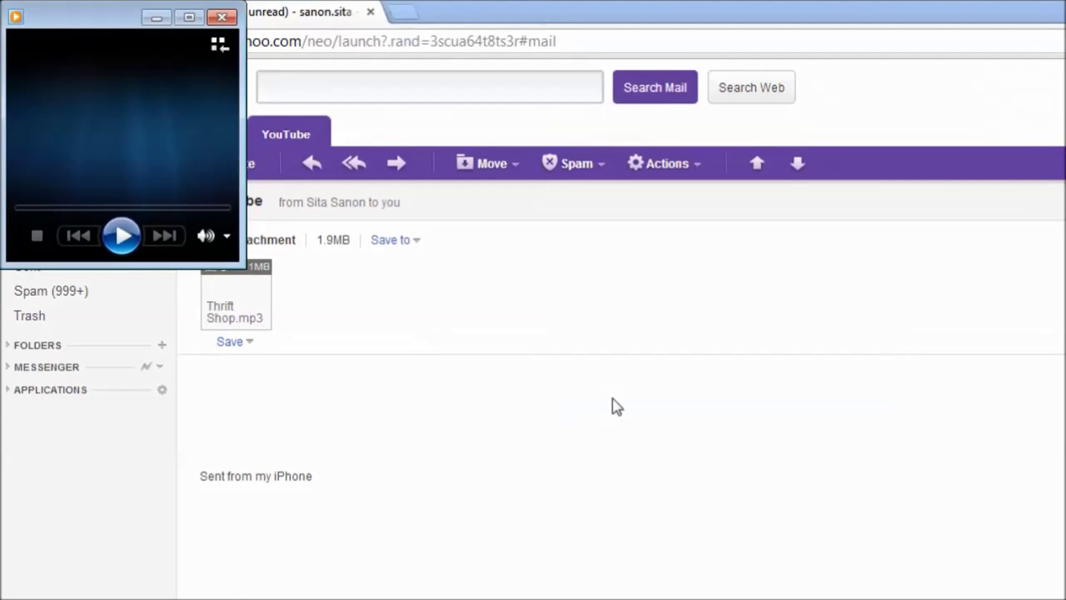
{"action": "left_click", "coordinate": [224, 18]}
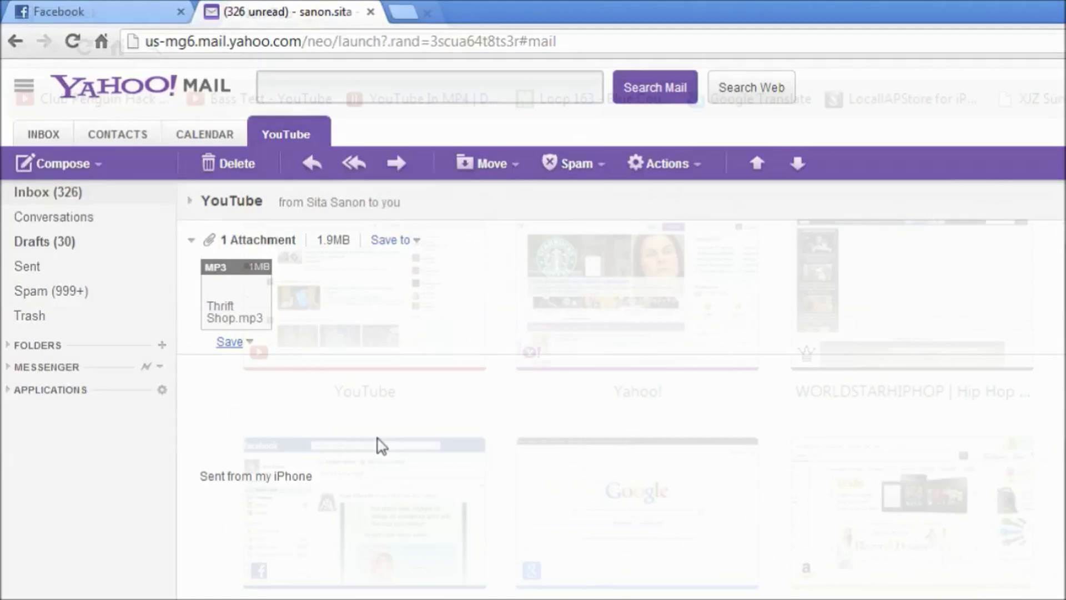
Open dvdvideosoft.com in a new browser tab.
{"action": "left_click", "coordinate": [403, 11]}
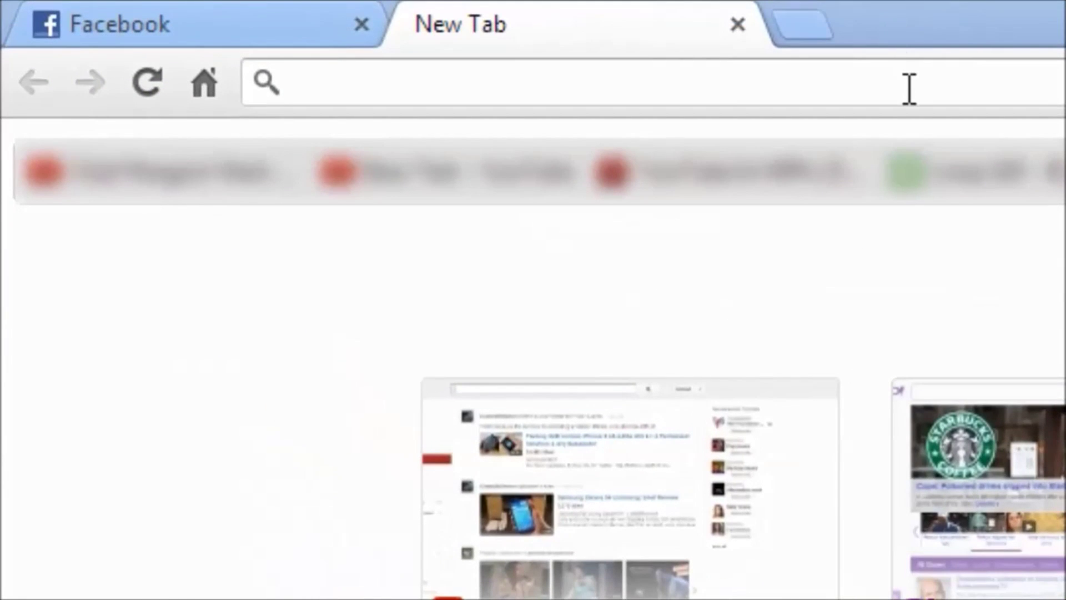
{"action": "left_click", "coordinate": [909, 89]}
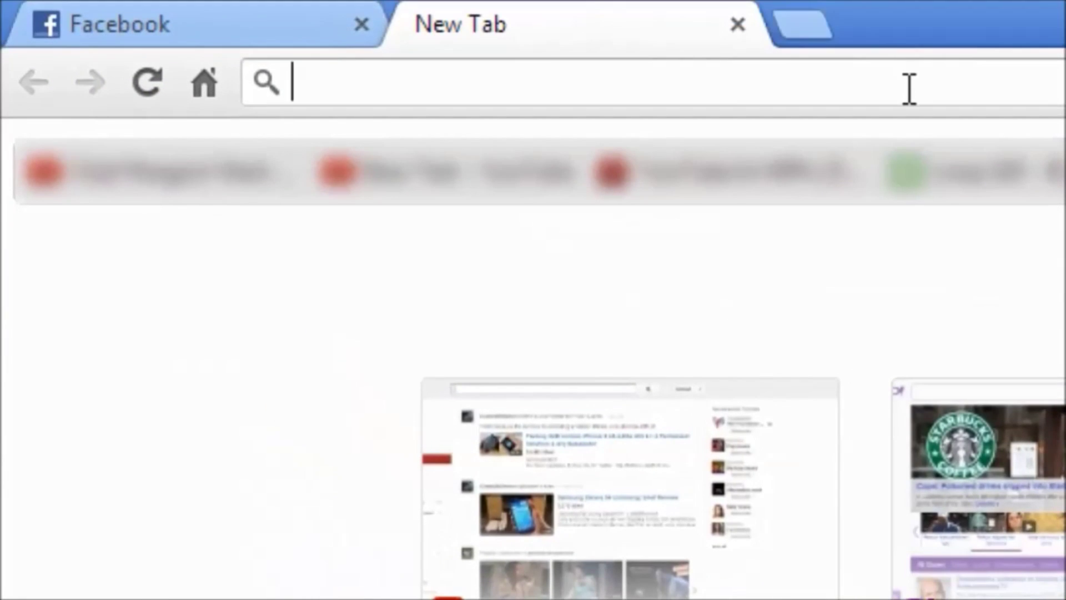
{"action": "type", "text": "dvdv"}
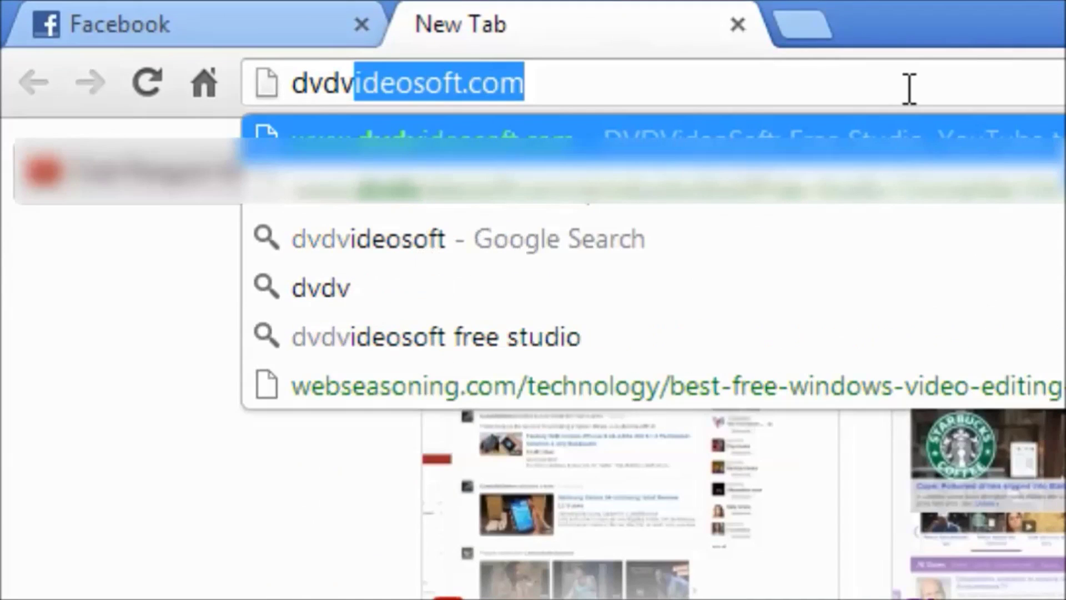
{"action": "type", "text": "ideosoft."}
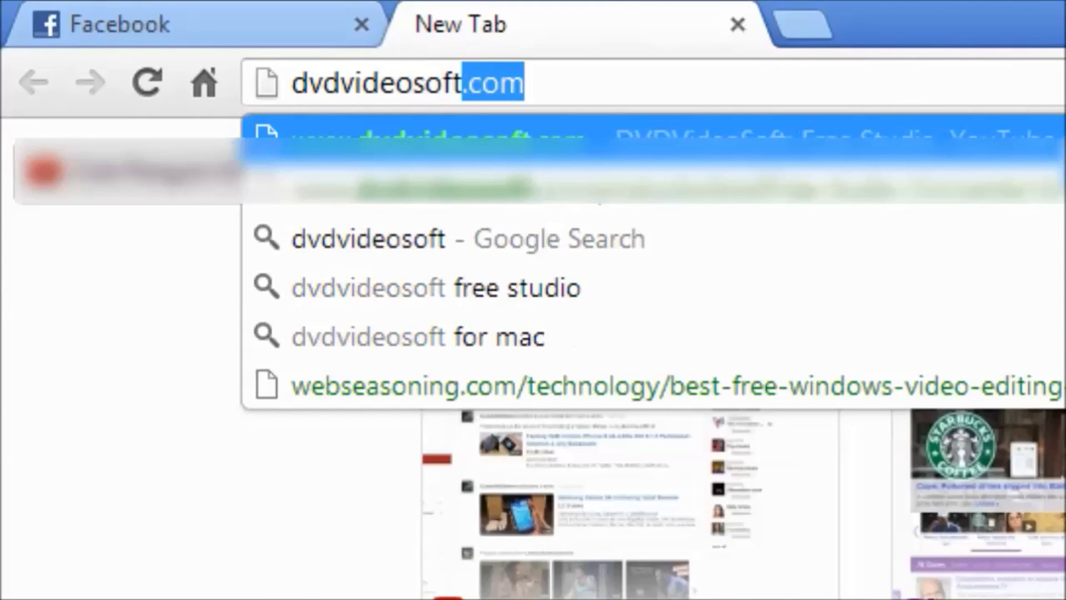
{"action": "type", "text": "com"}
{"action": "key", "text": "Return"}
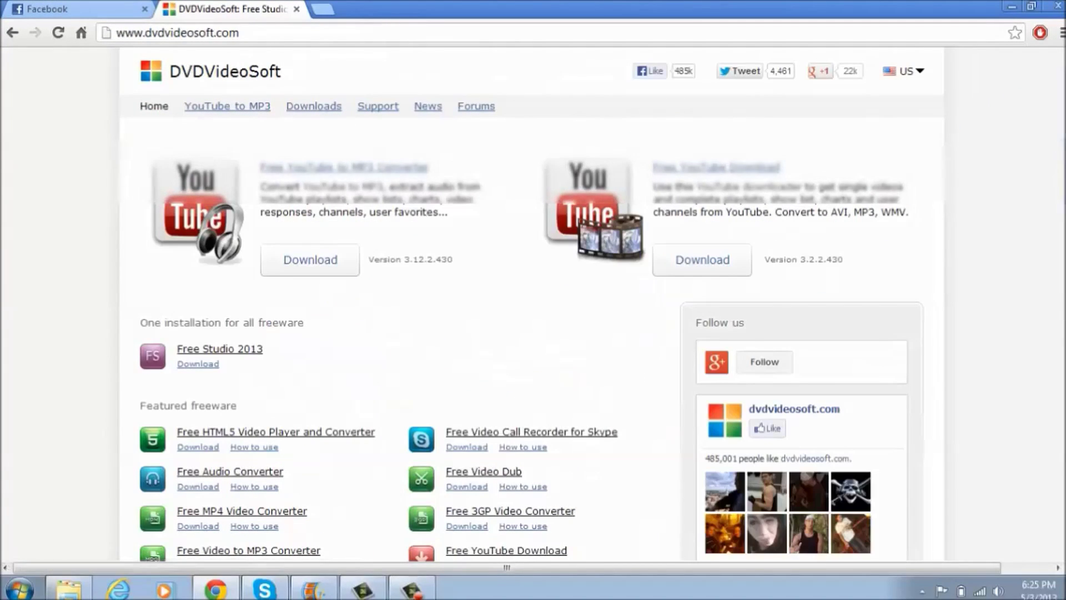
Examine the enlarged program image on the Free Audio Converter product page and close it.
{"action": "scroll", "coordinate": [532, 305], "scroll_direction": "down", "scroll_amount": 2}
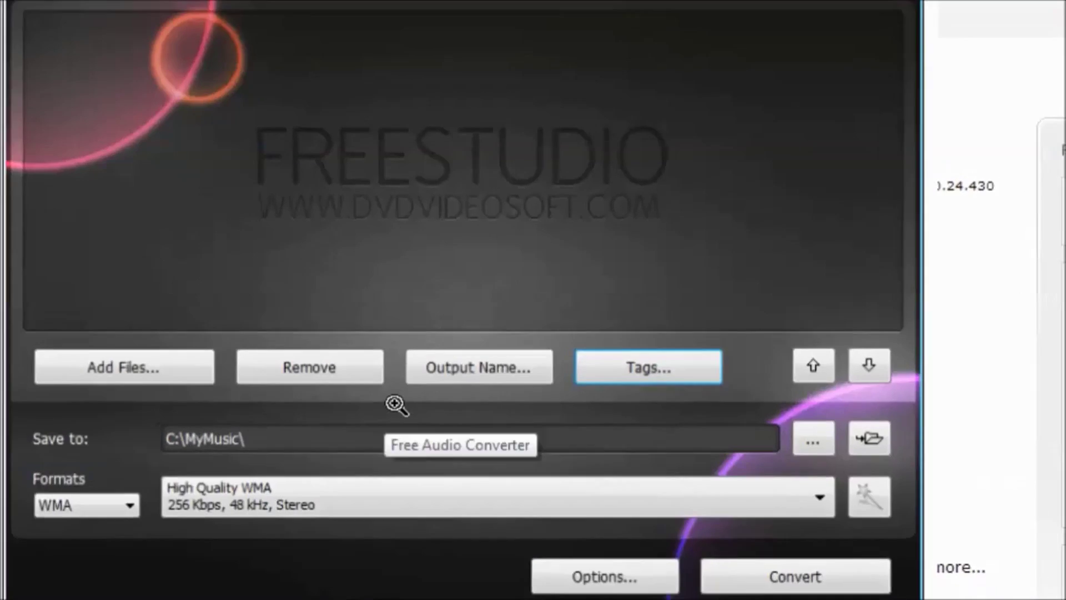
{"action": "left_click", "coordinate": [396, 404]}
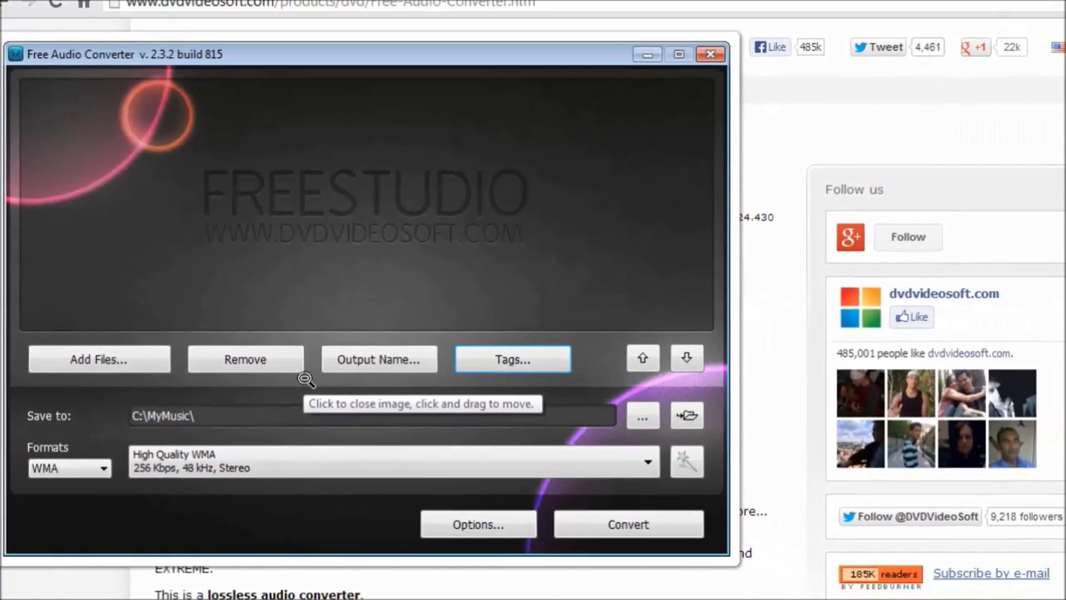
{"action": "left_click", "coordinate": [305, 379]}
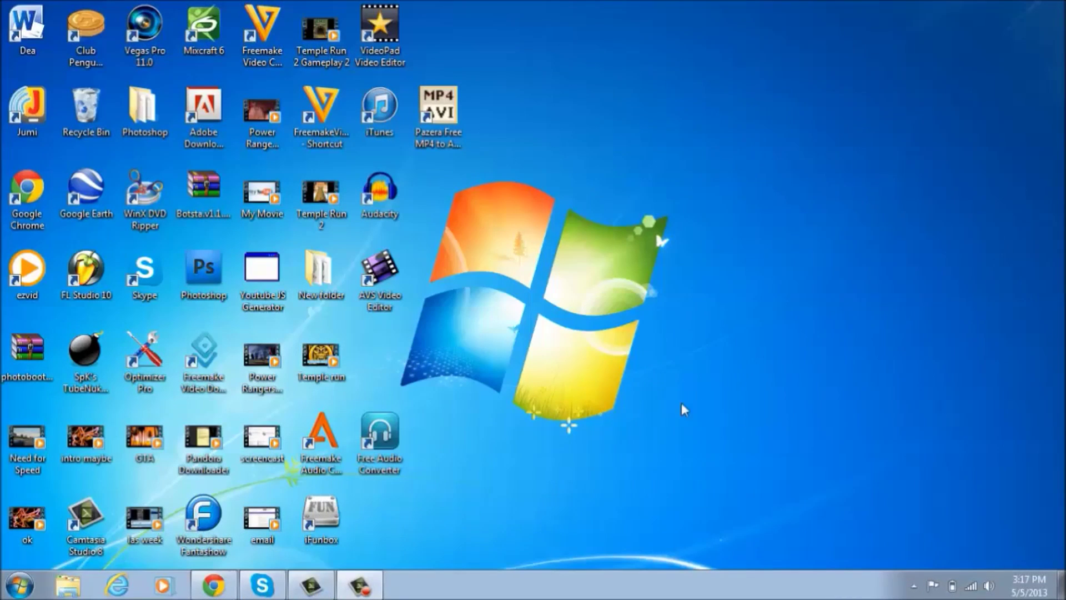
Launch Free Audio Converter from the desktop and add Thrift Shop.mp3 from the Downloads folder.
{"action": "double_click", "coordinate": [383, 444]}
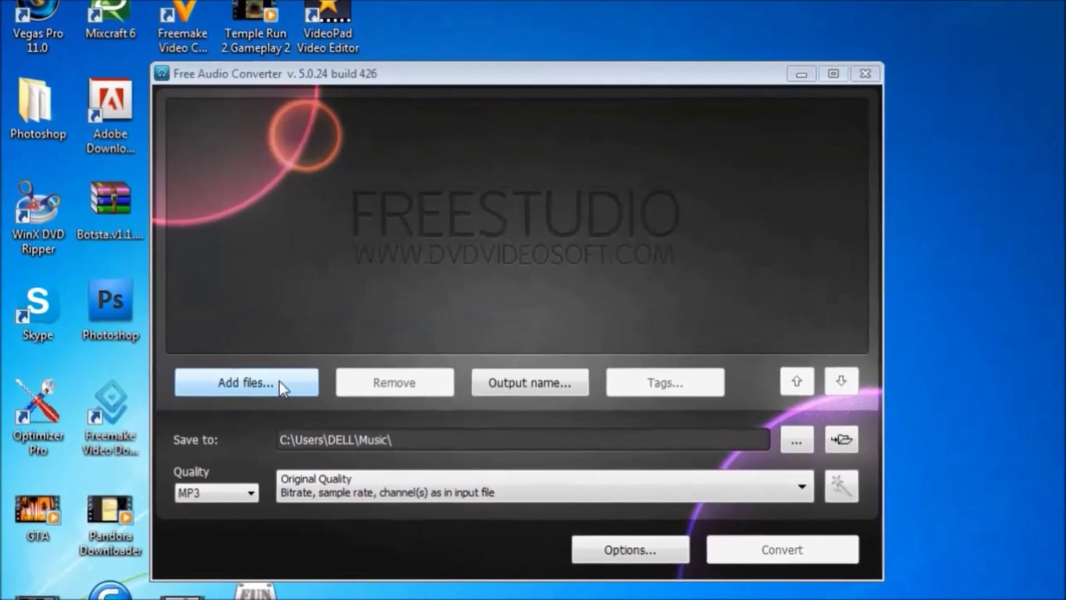
{"action": "left_click", "coordinate": [284, 388]}
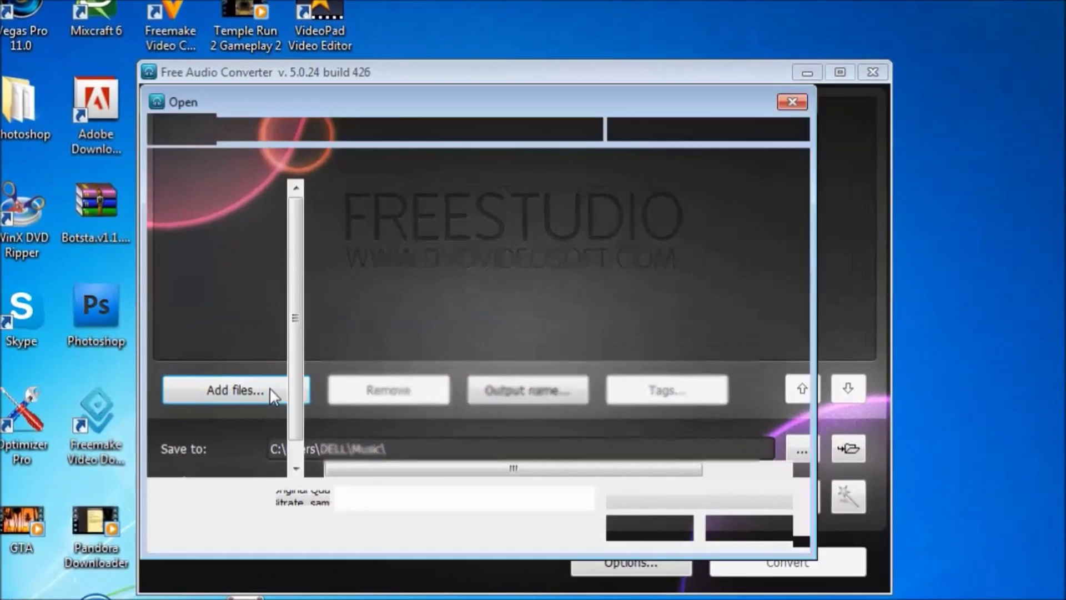
{"action": "type", "text": "thrift"}
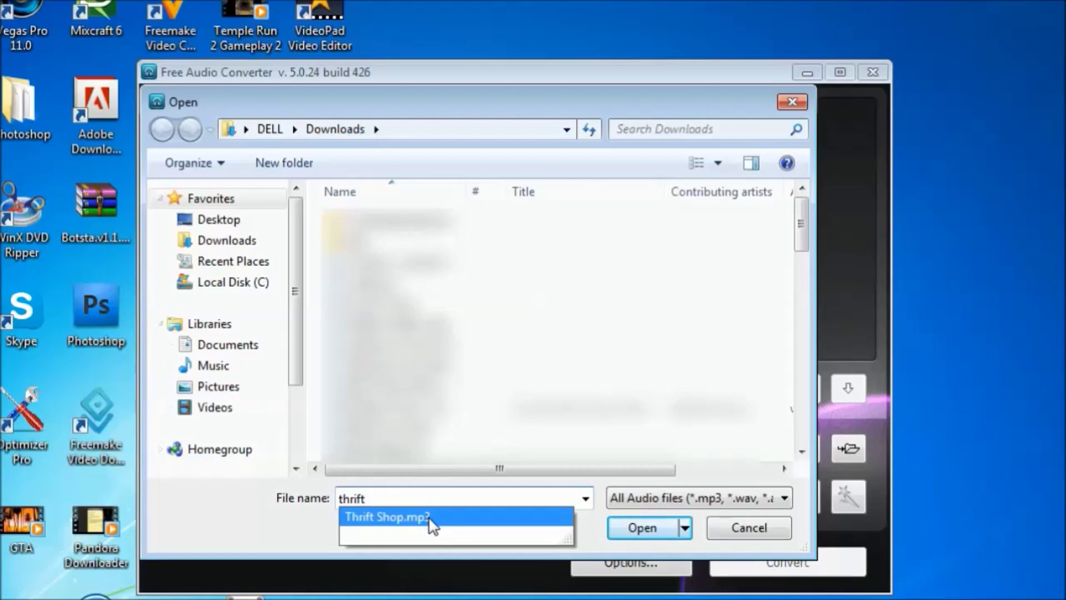
{"action": "left_click", "coordinate": [429, 518]}
{"action": "left_click", "coordinate": [649, 527]}
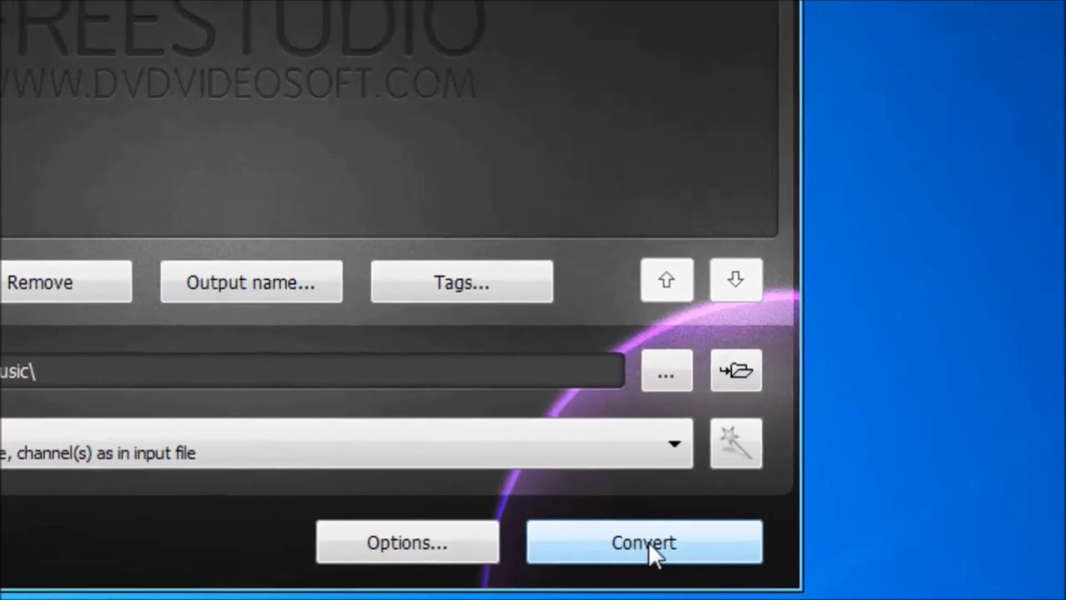
Convert Thrift Shop.mp3 to MP3 at Original Quality and close the converter.
{"action": "left_click", "coordinate": [707, 550]}
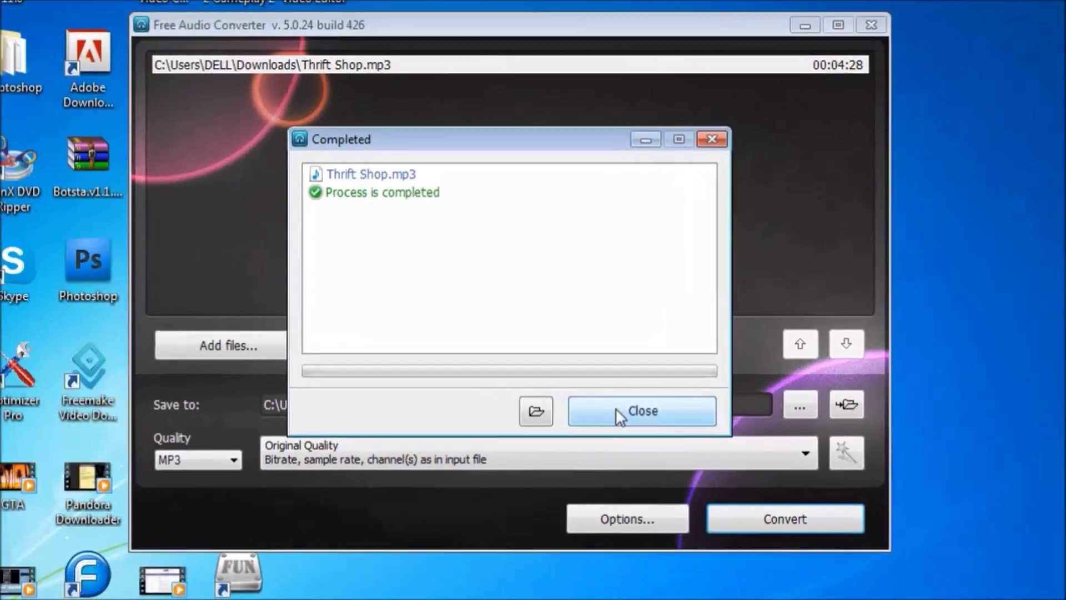
{"action": "left_click", "coordinate": [497, 413]}
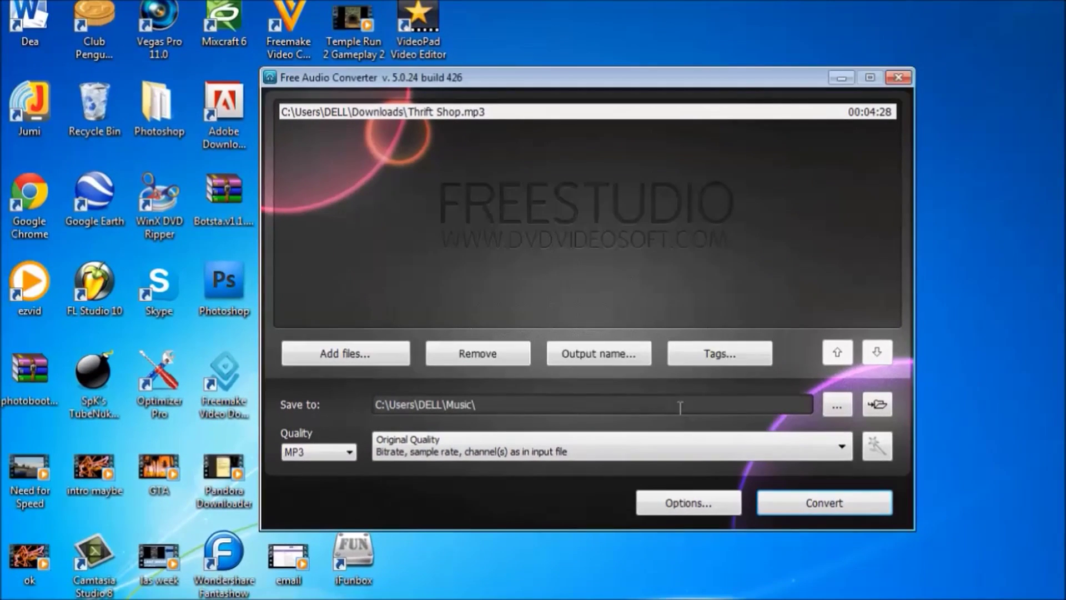
{"action": "left_click", "coordinate": [898, 78]}
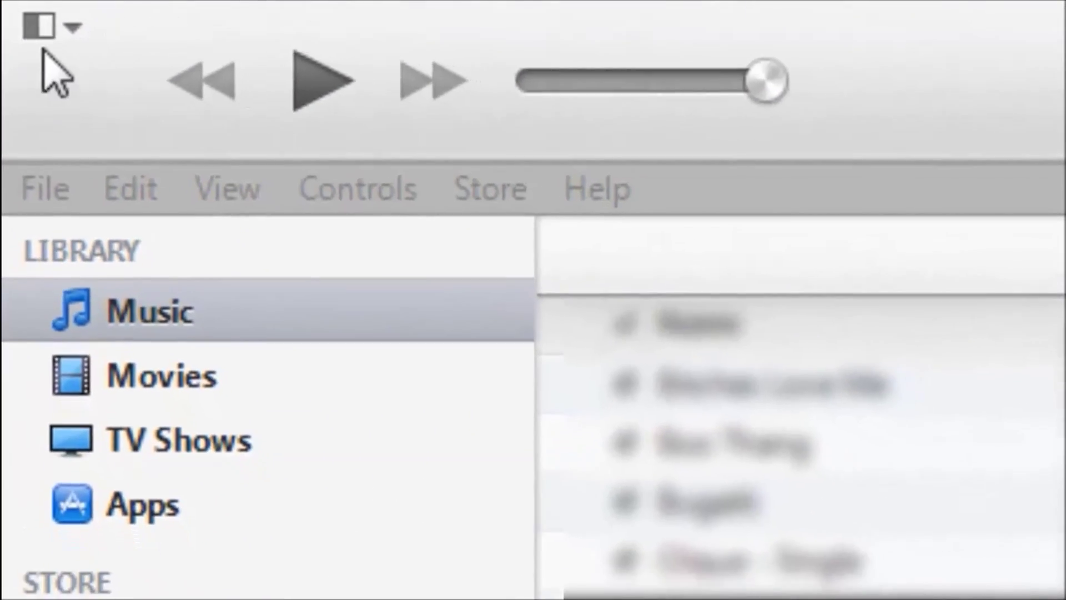
Switch to iTunes and add the converted Thrift Shop file to the library.
{"action": "left_click", "coordinate": [40, 27]}
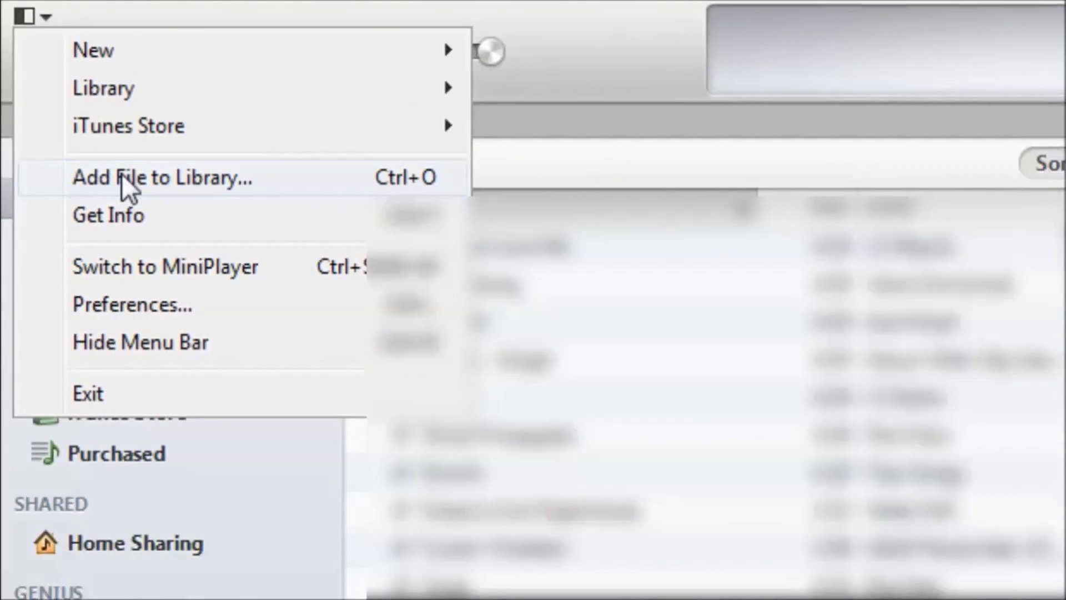
{"action": "left_click", "coordinate": [122, 175]}
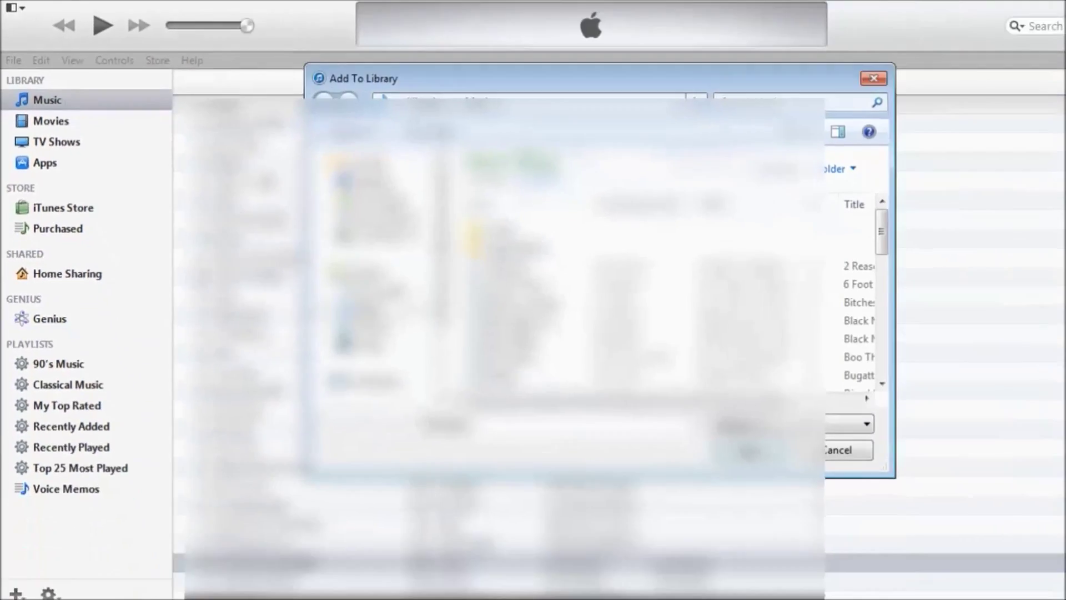
{"action": "type", "text": "thri"}
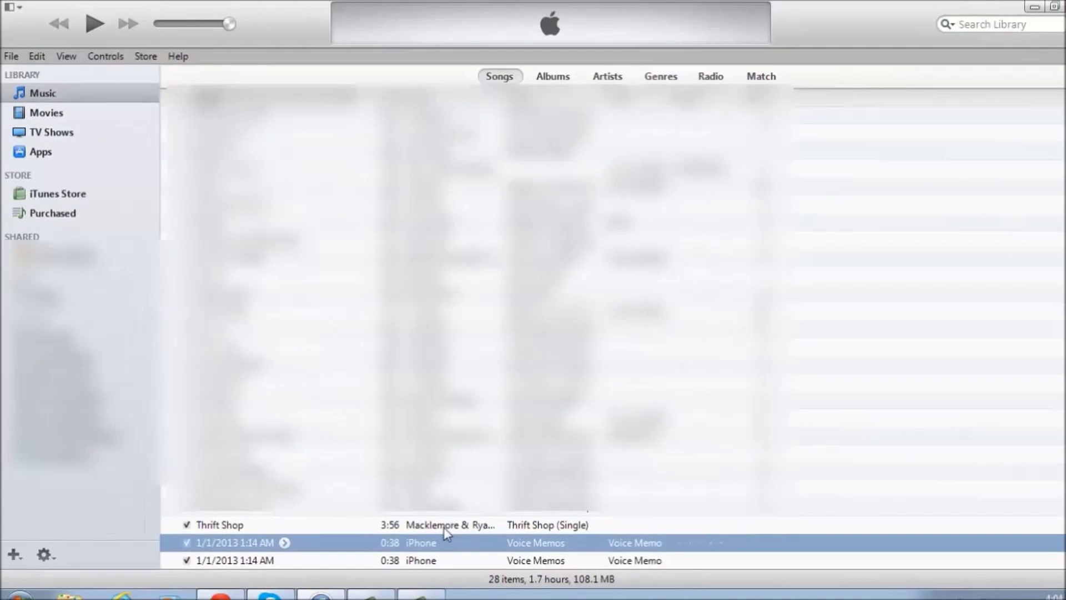
Play Thrift Shop from the song list, view its artwork in a separate player window and close that window.
{"action": "left_click", "coordinate": [440, 522]}
{"action": "double_click", "coordinate": [444, 531]}
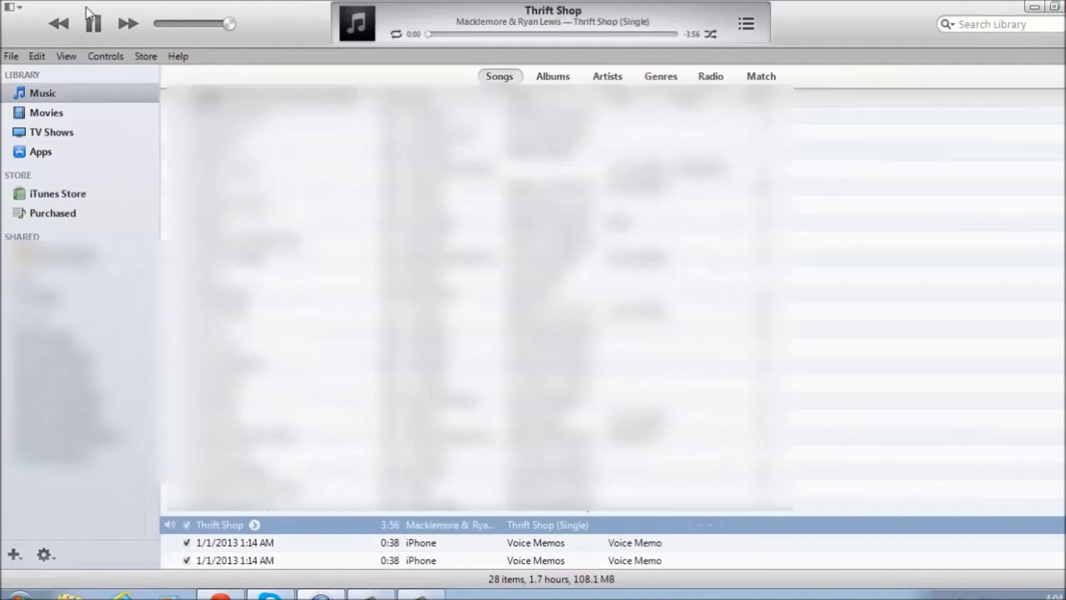
{"action": "left_click", "coordinate": [355, 19]}
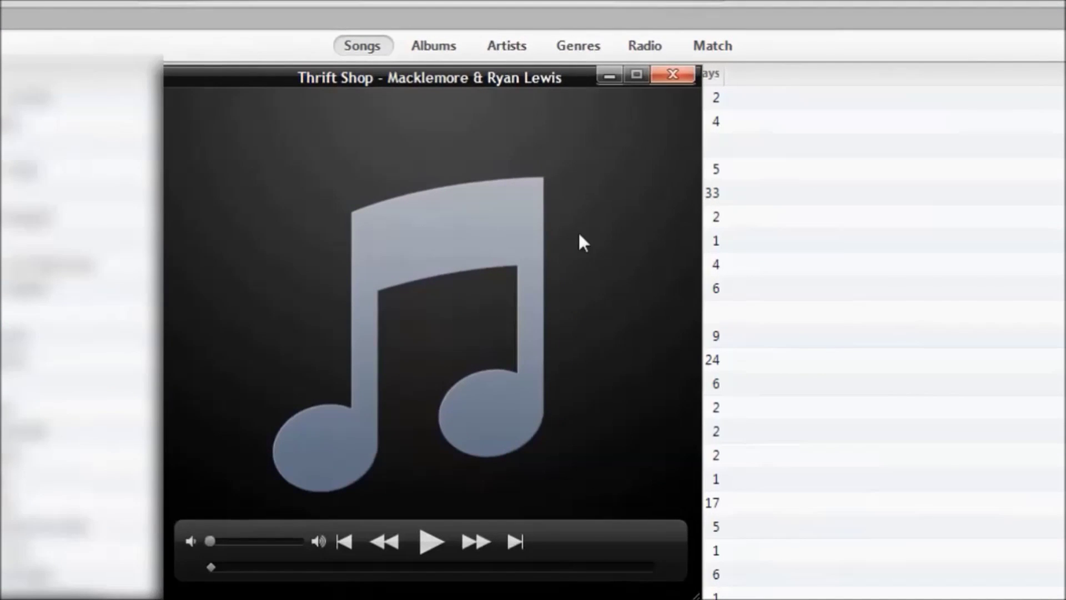
{"action": "left_click", "coordinate": [659, 78]}
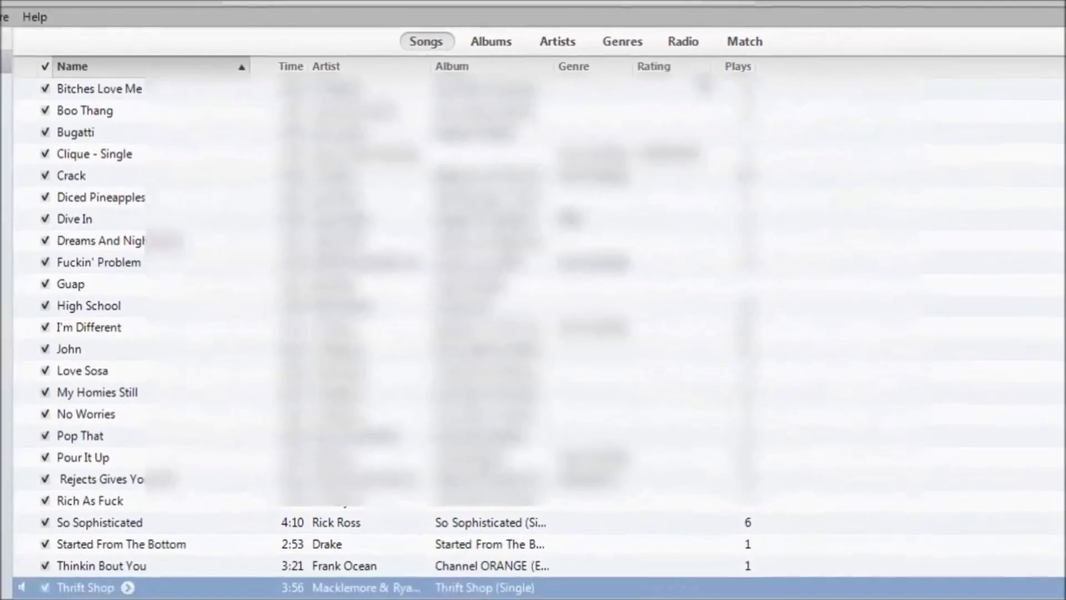